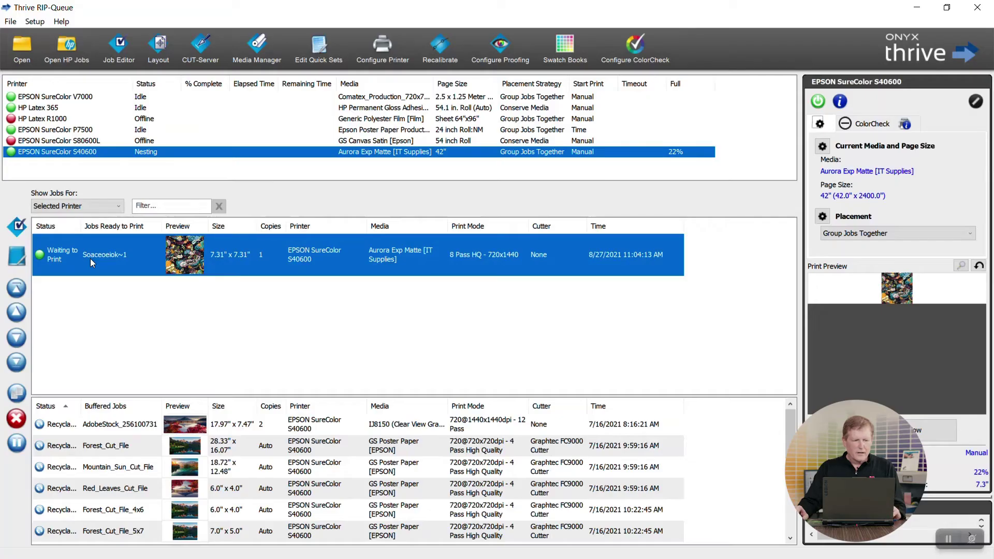
# Open the space-art job from Jobs Ready to Print in the Job Editor.
pyautogui.rightClick(90, 259)
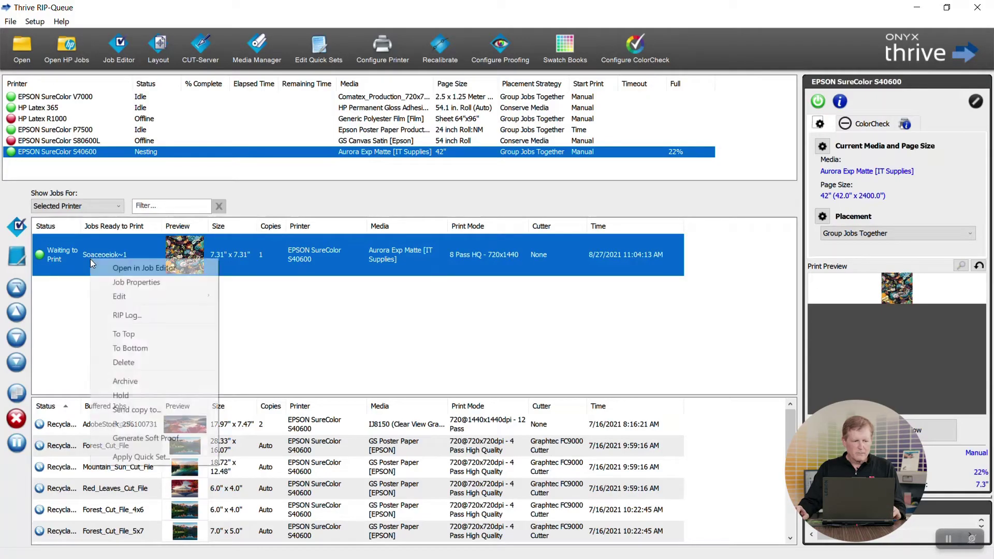
pyautogui.click(116, 269)
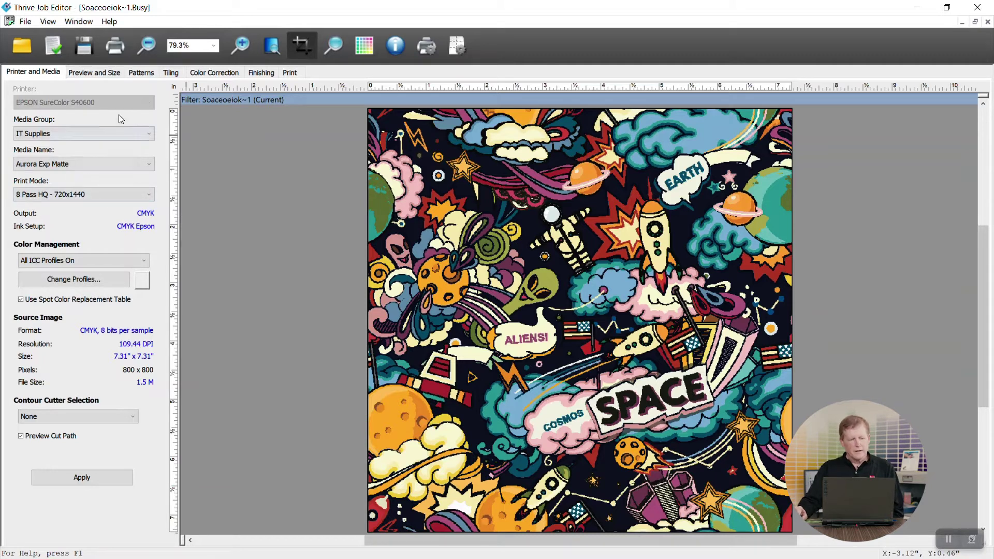
# Switch to the Patterns tab to view the step-and-repeat settings.
pyautogui.click(139, 75)
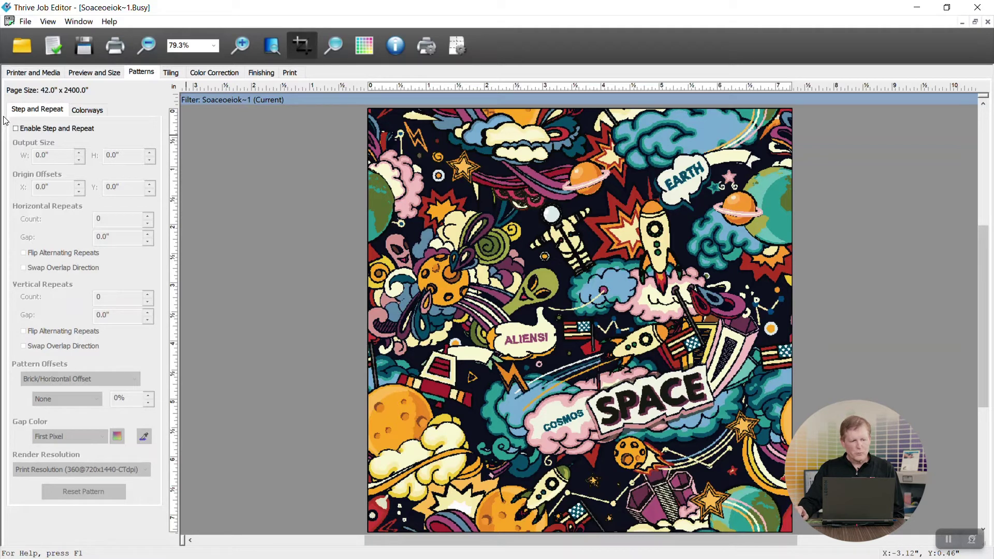
# Enable Step and Repeat and set the pattern width to 40 inches.
pyautogui.click(15, 129)
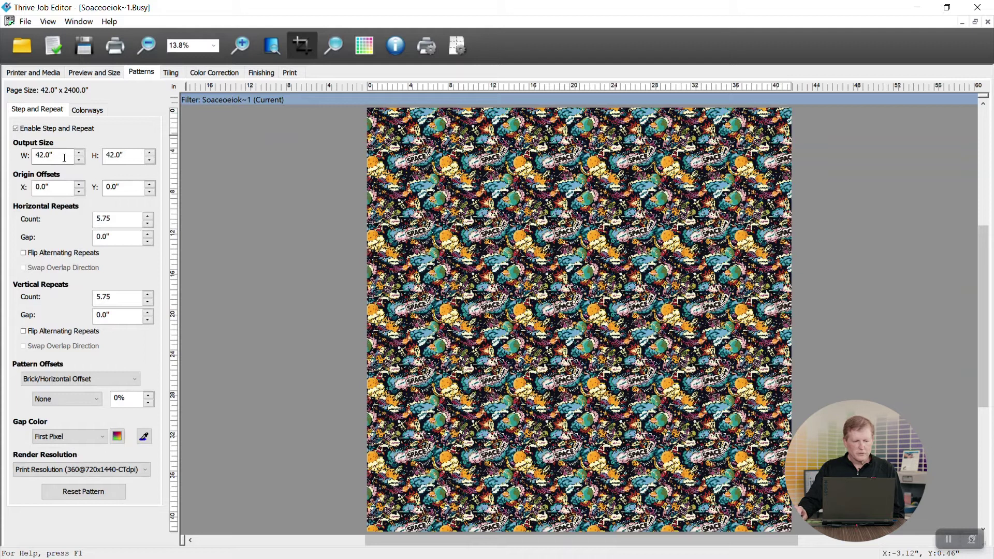
pyautogui.moveTo(62, 157); pyautogui.dragTo(2, 158)
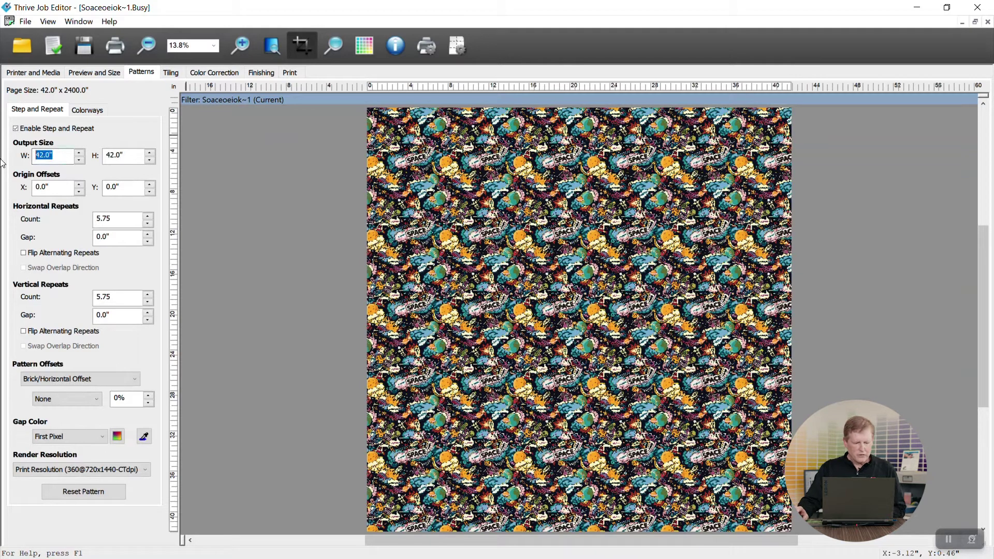
pyautogui.write('24')
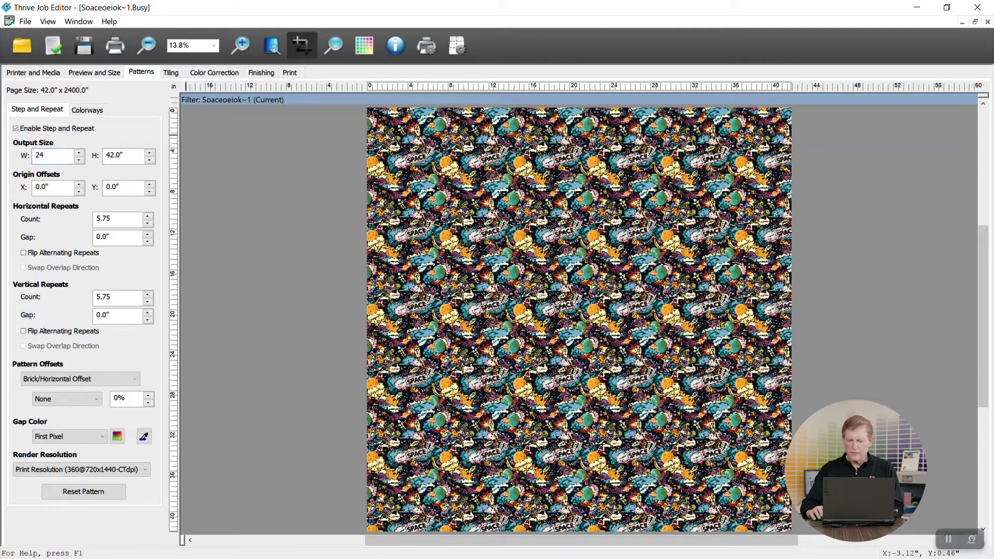
pyautogui.press('Return')
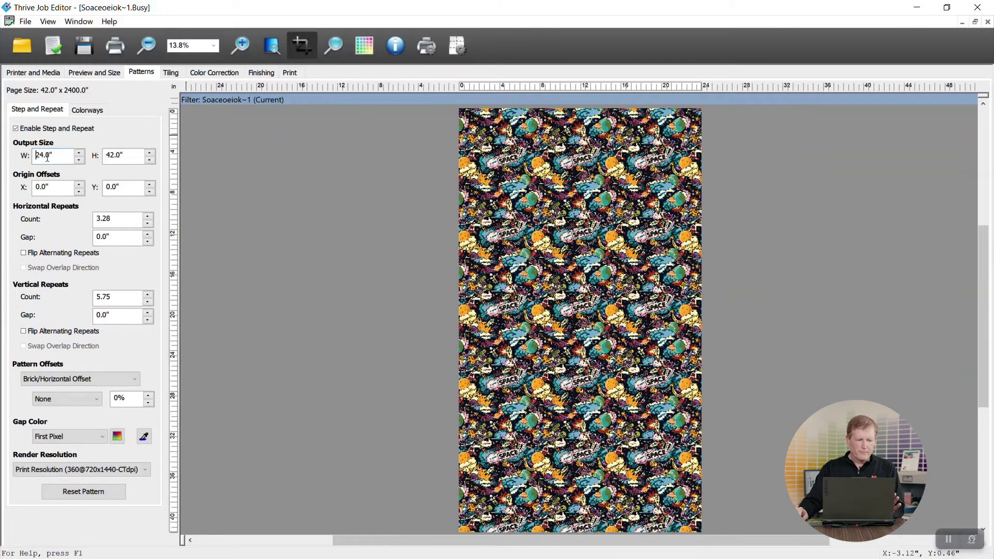
pyautogui.moveTo(66, 154); pyautogui.dragTo(2, 163)
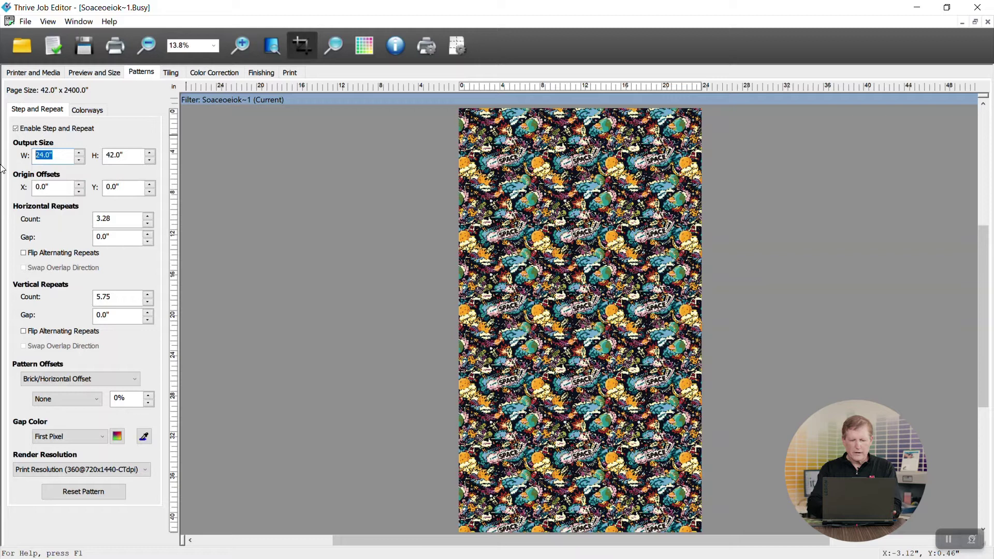
pyautogui.write('4')
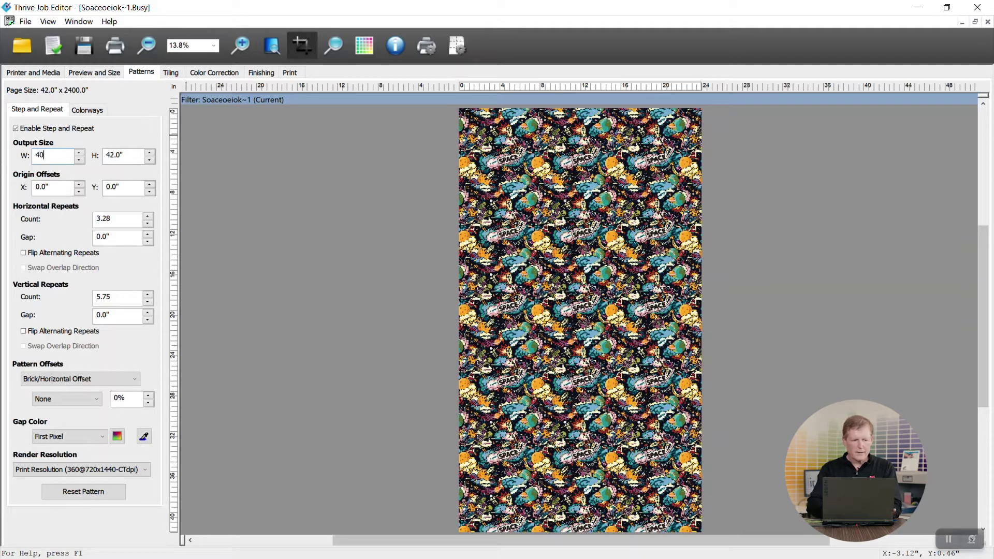
pyautogui.write('0')
pyautogui.press('Return')
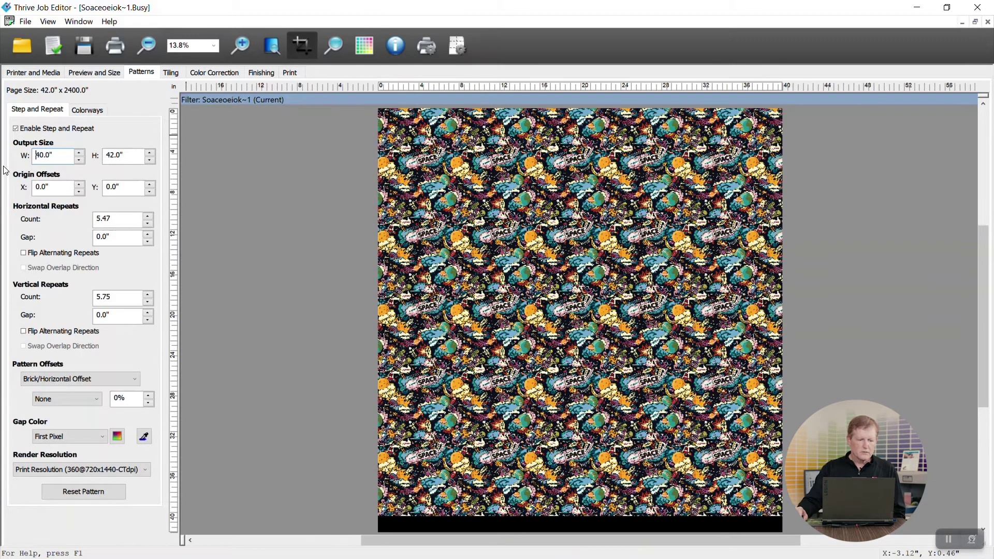
# Try a horizontal repeat count of 4, then restore the pattern width to 40 inches.
pyautogui.click(121, 218)
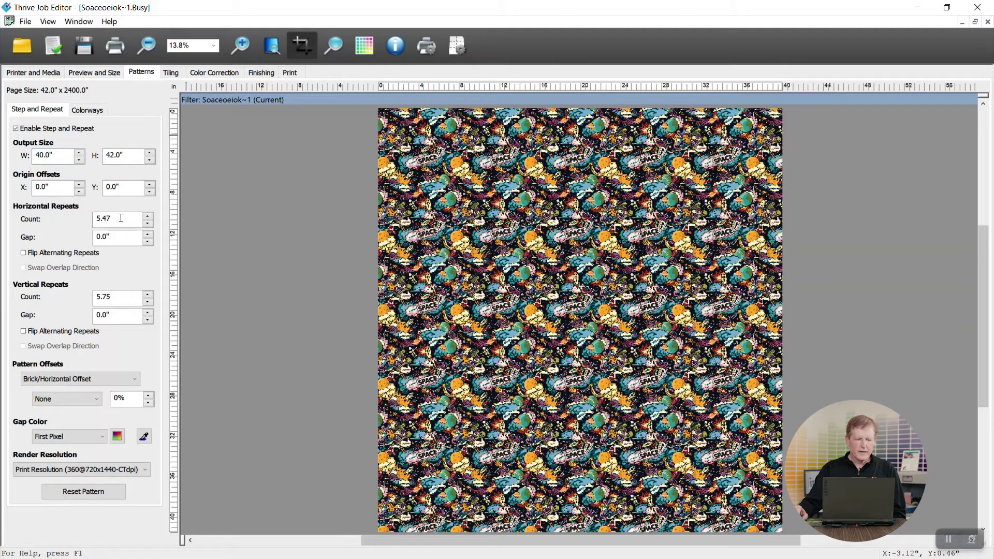
pyautogui.doubleClick(120, 218)
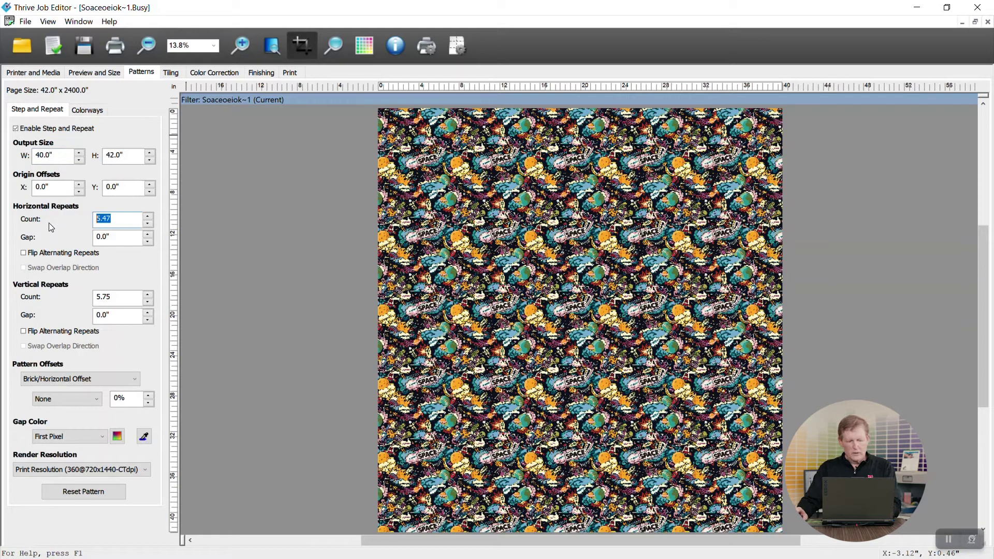
pyautogui.write('4')
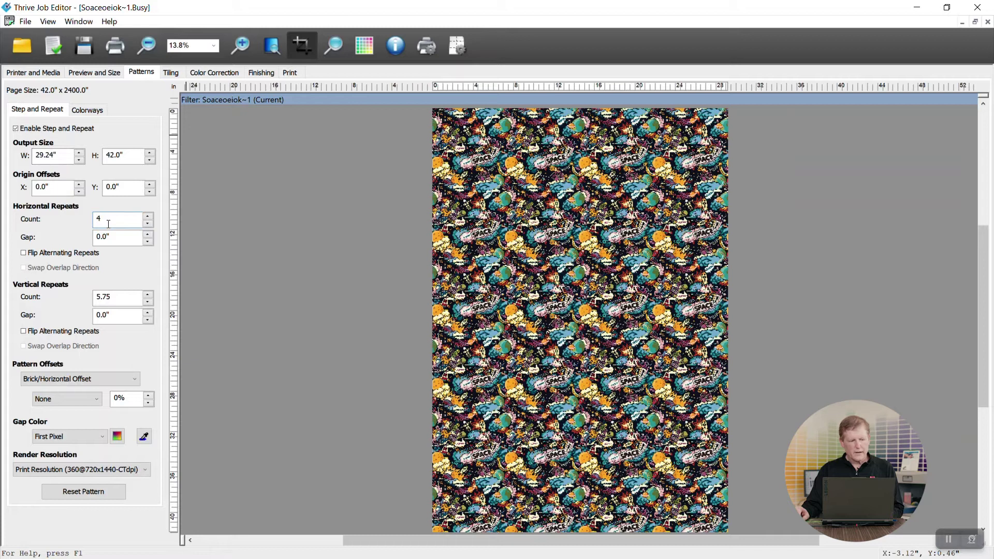
pyautogui.doubleClick(57, 154)
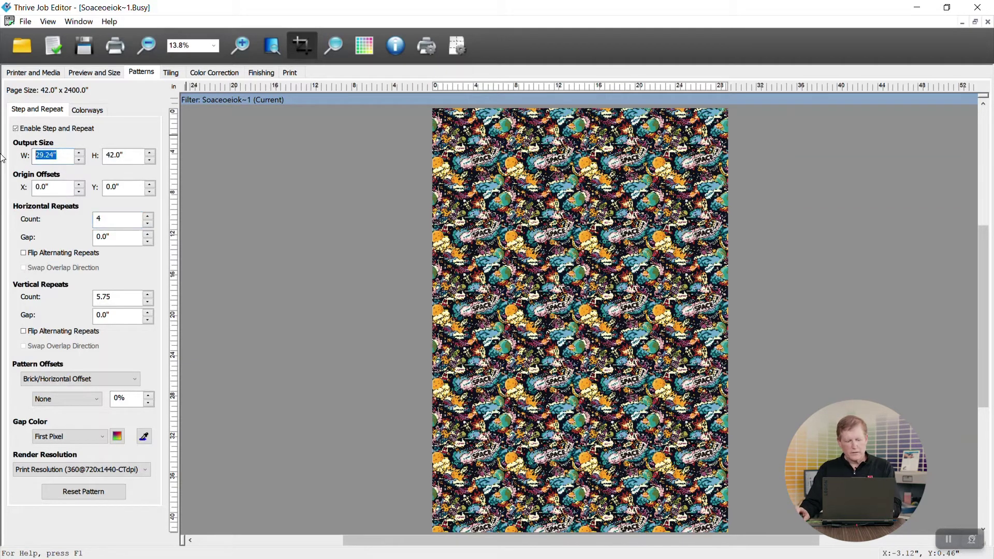
pyautogui.write('40')
pyautogui.click(107, 237)
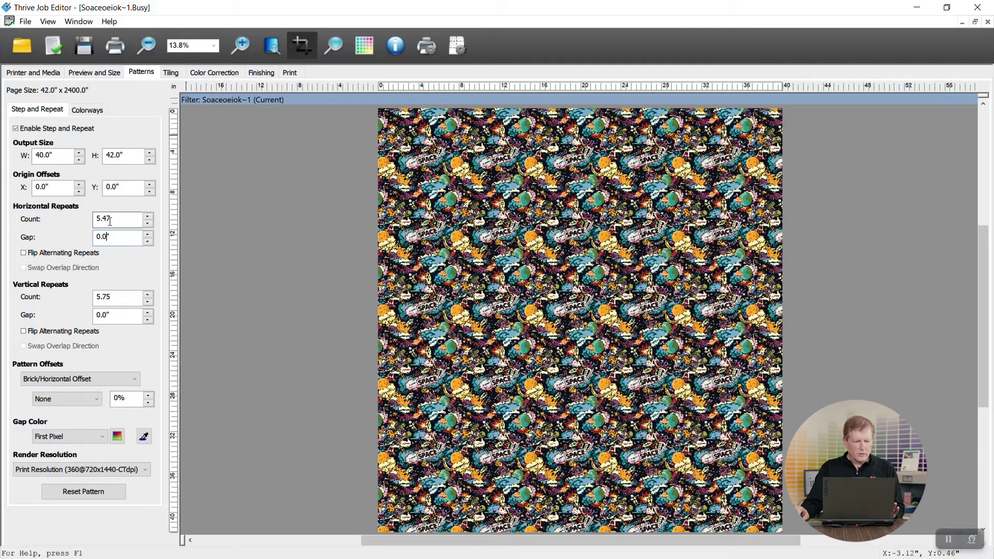
pyautogui.click(25, 254)
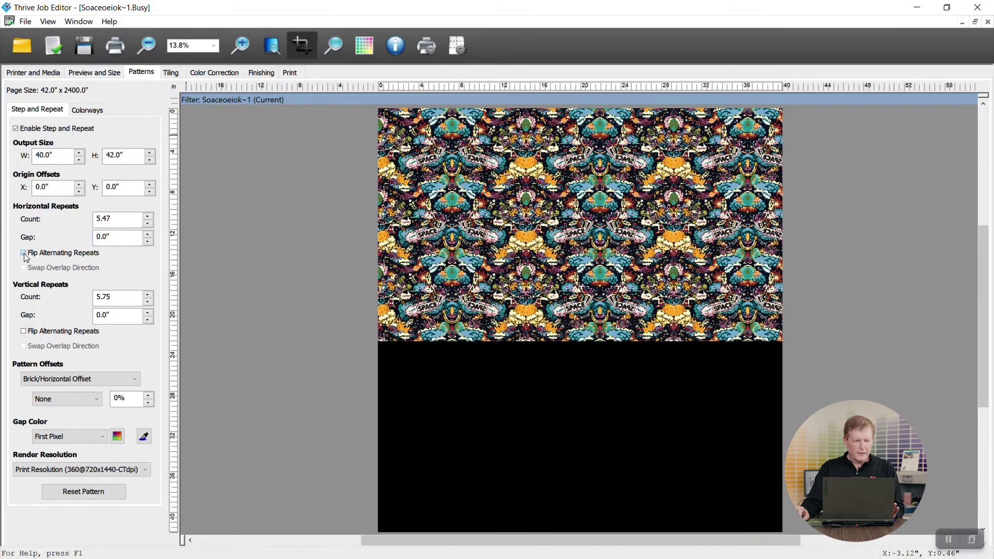
pyautogui.click(24, 254)
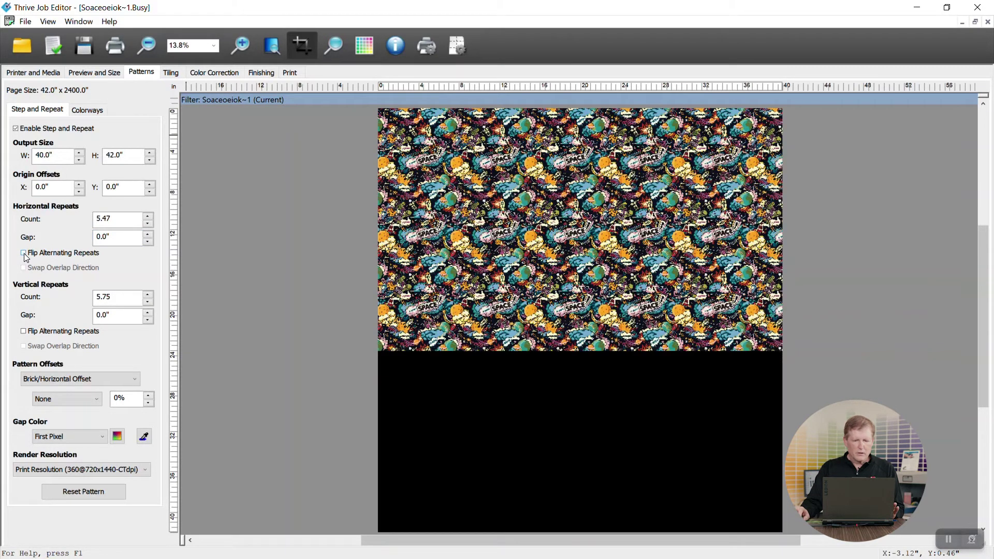
pyautogui.click(23, 331)
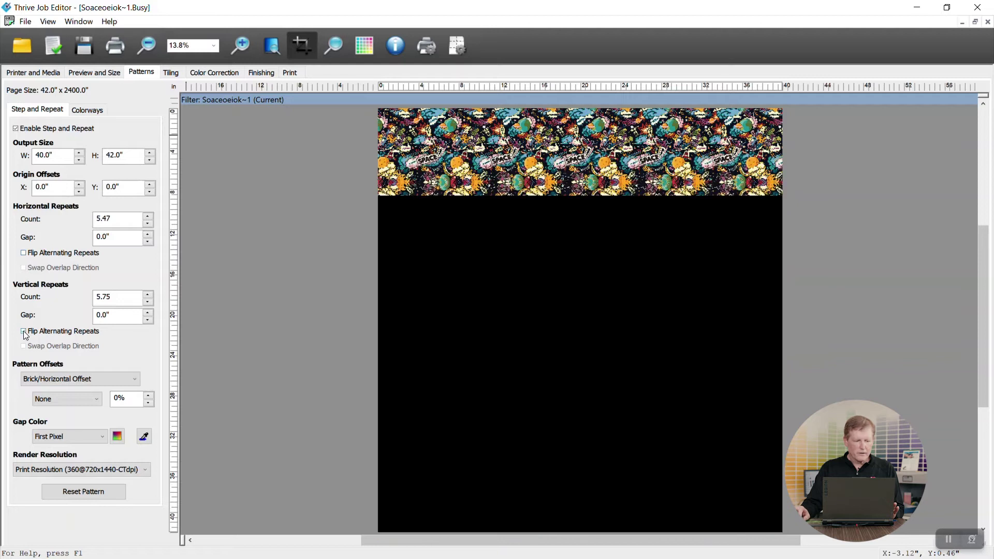
pyautogui.click(23, 331)
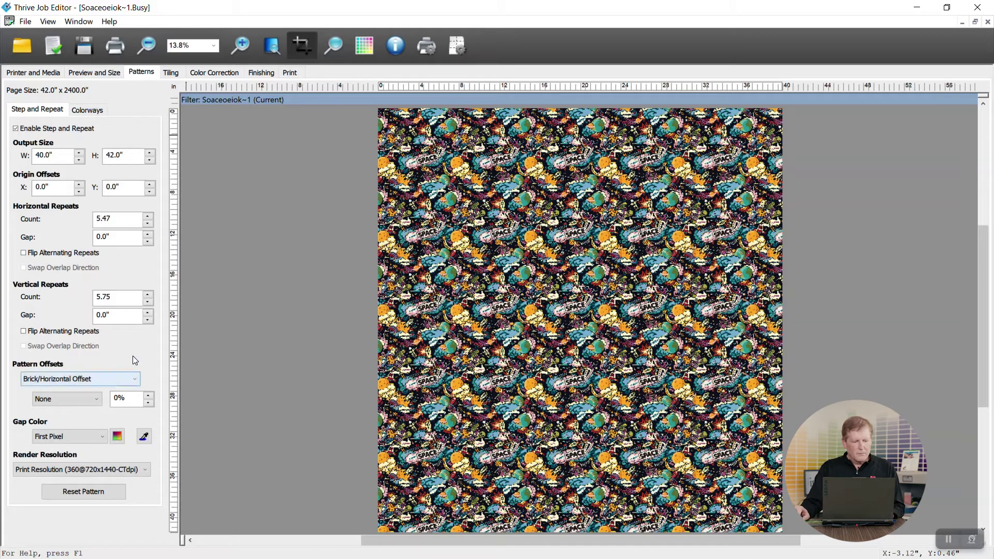
pyautogui.doubleClick(113, 297)
pyautogui.write('3.75')
pyautogui.press('Return')
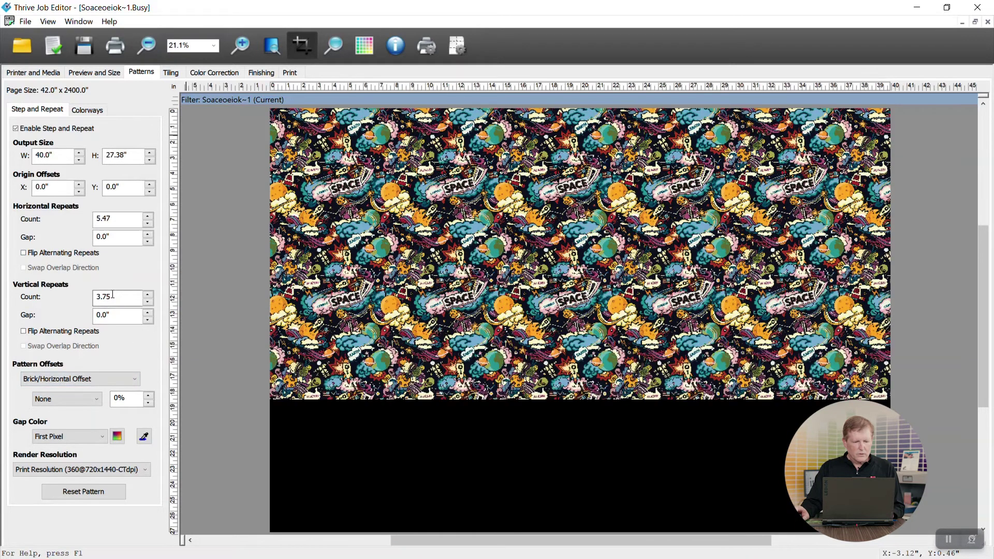
pyautogui.doubleClick(113, 297)
pyautogui.write('5.75')
pyautogui.press('Return')
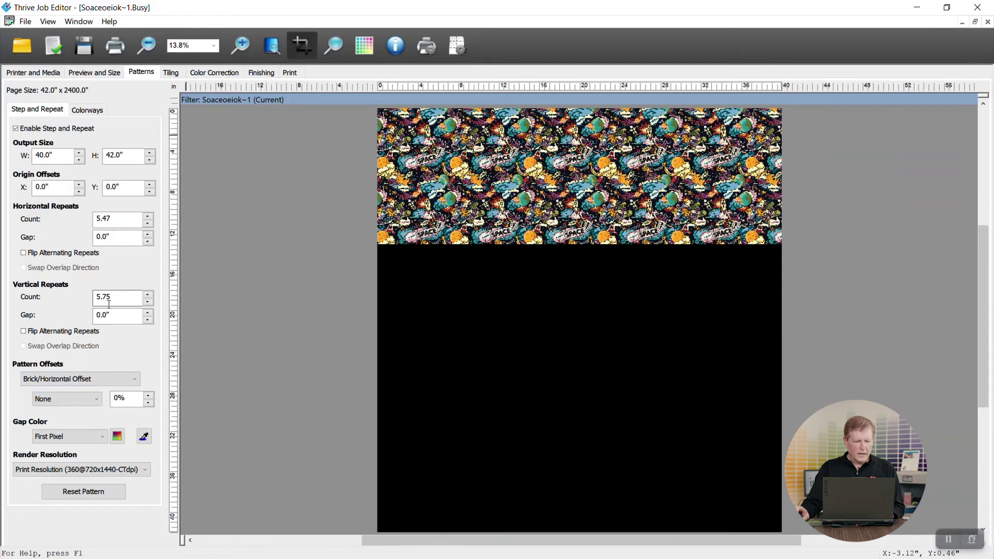
pyautogui.click(39, 381)
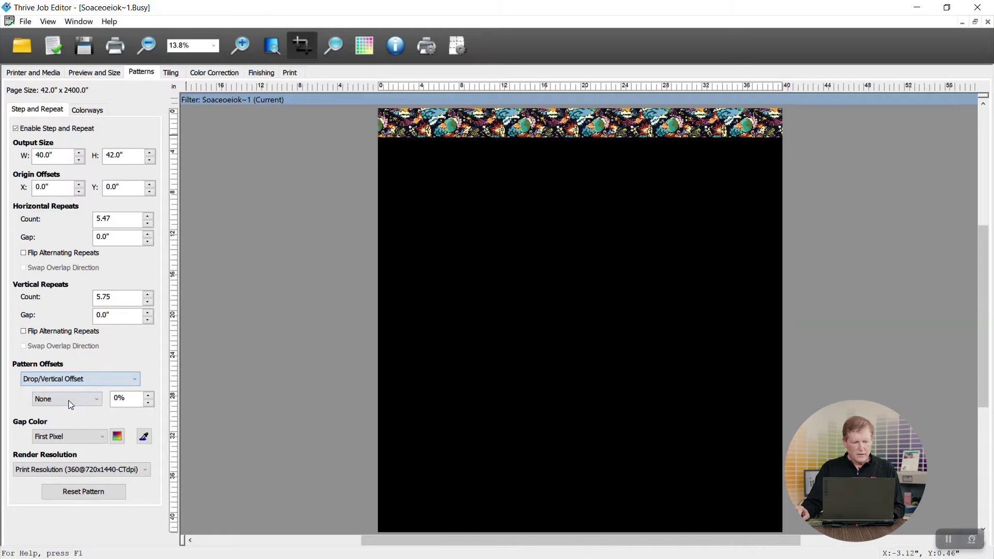
pyautogui.click(68, 400)
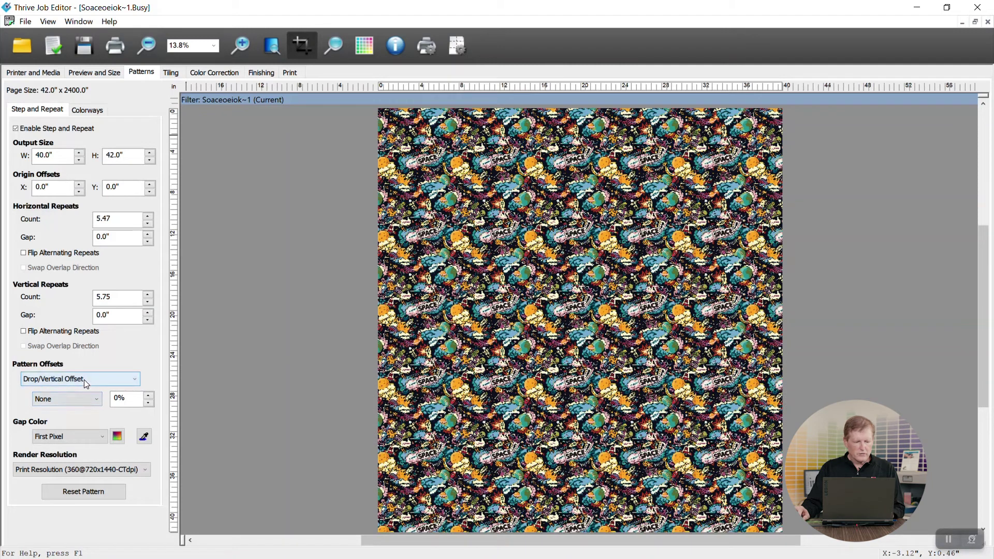
pyautogui.click(51, 399)
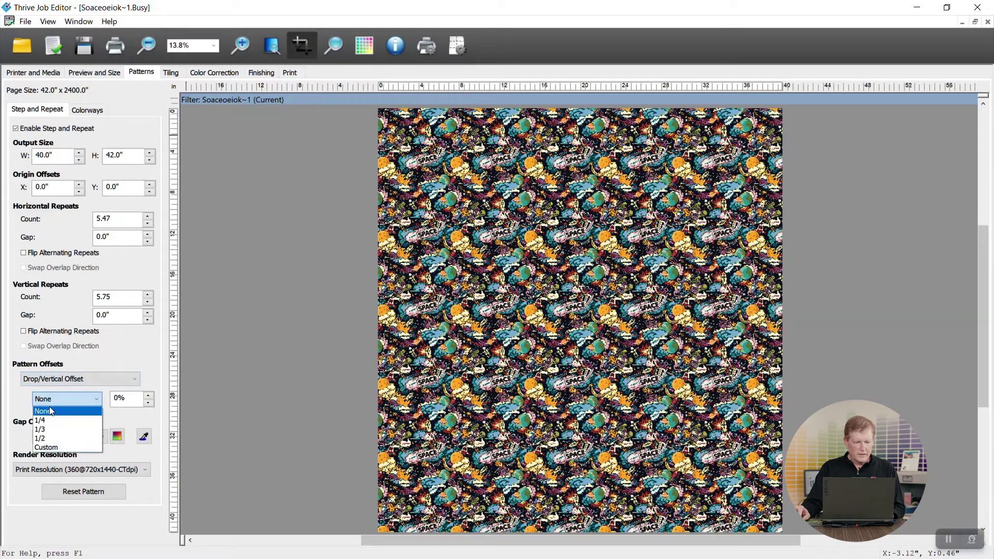
pyautogui.click(40, 429)
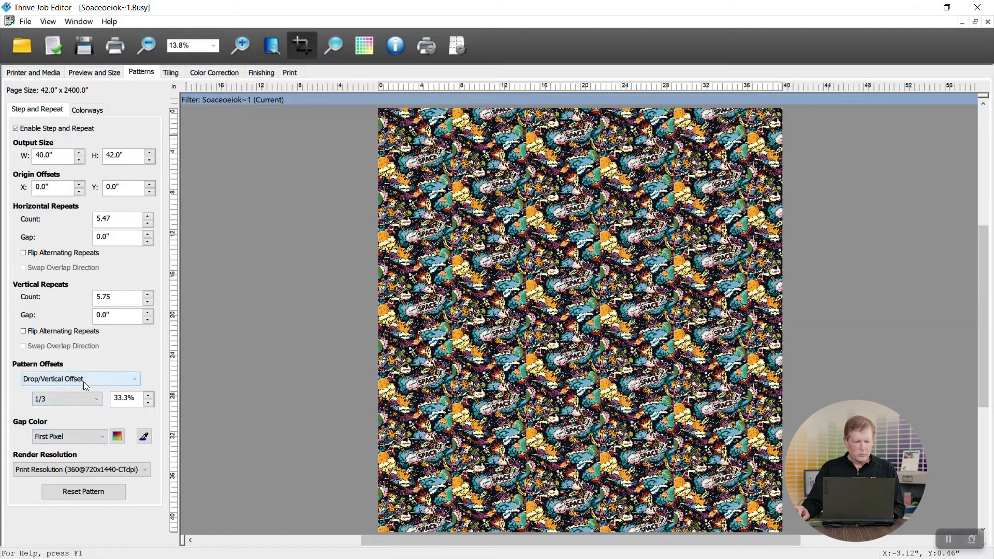
pyautogui.click(65, 401)
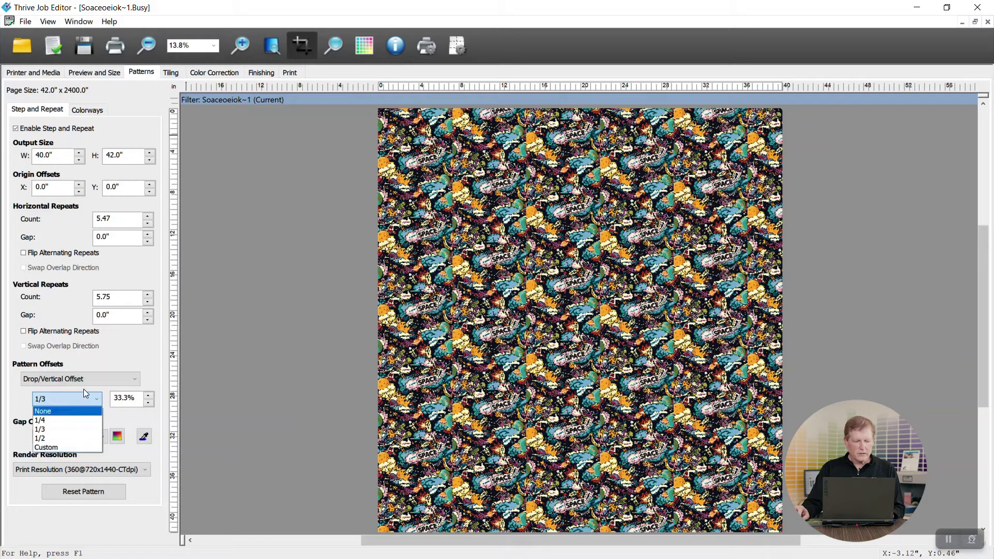
pyautogui.click(79, 368)
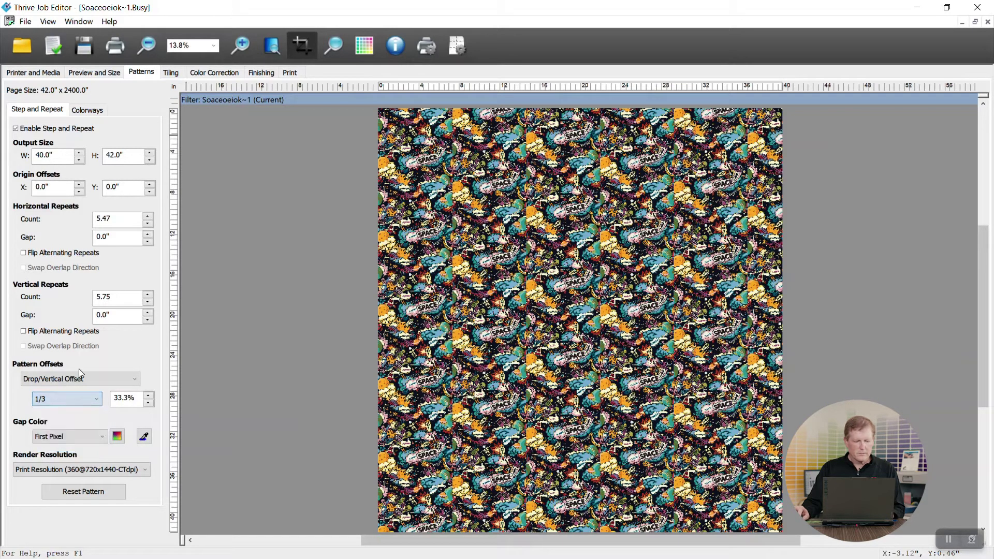
pyautogui.click(64, 399)
pyautogui.click(48, 411)
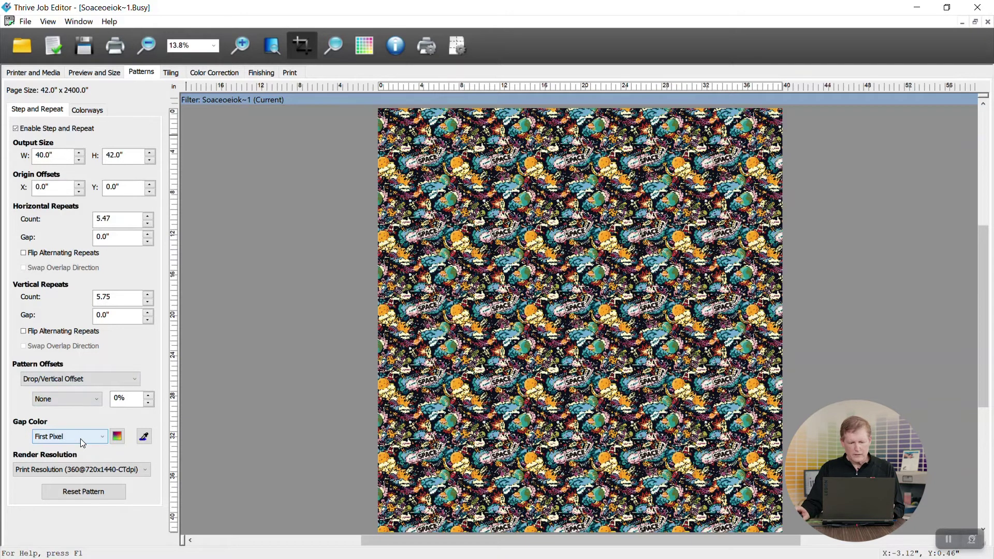
# Keep First Pixel as the gap colour and show the job's Print setup.
pyautogui.click(80, 439)
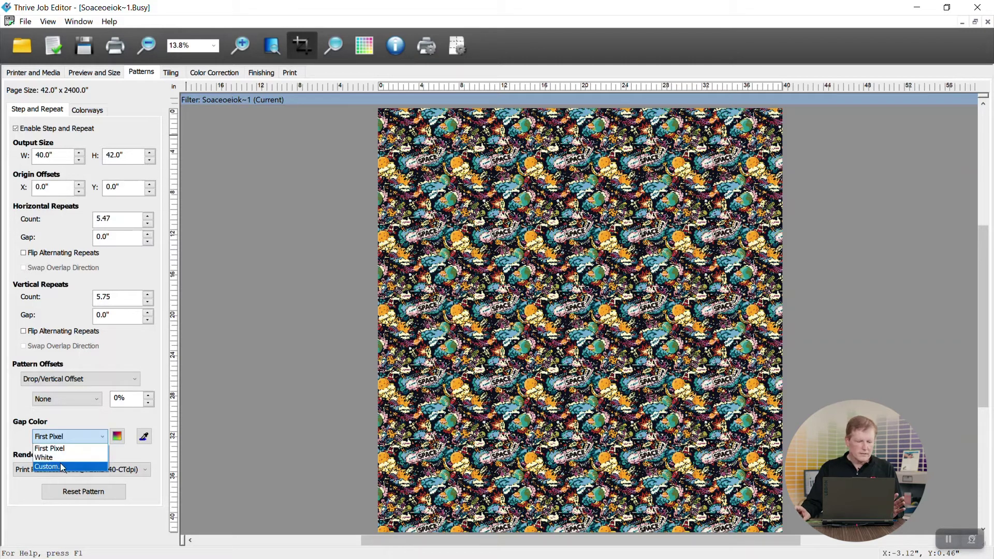
pyautogui.click(66, 416)
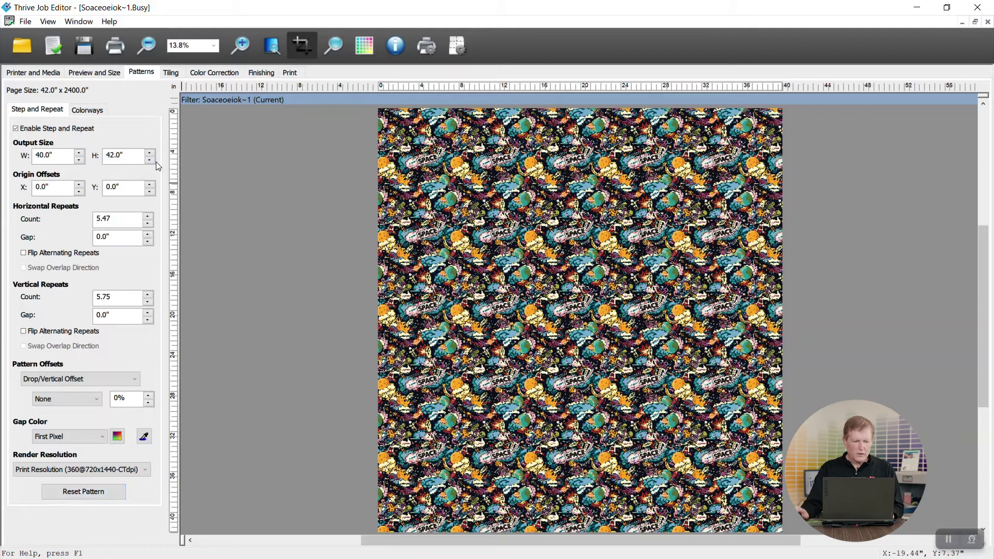
pyautogui.click(298, 73)
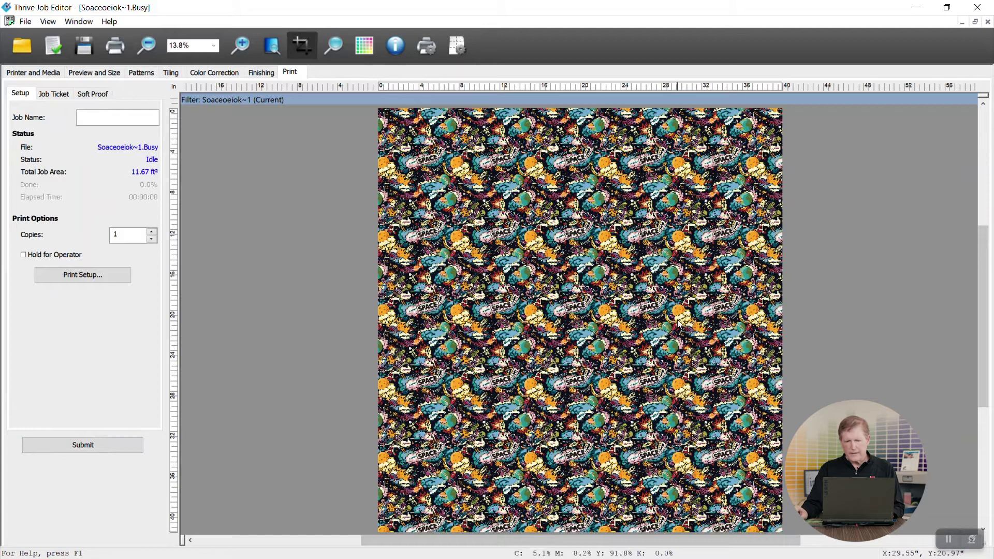
# Close the Job Editor without saving, close RIP-Queue, and bring Production Manager forward.
pyautogui.click(977, 7)
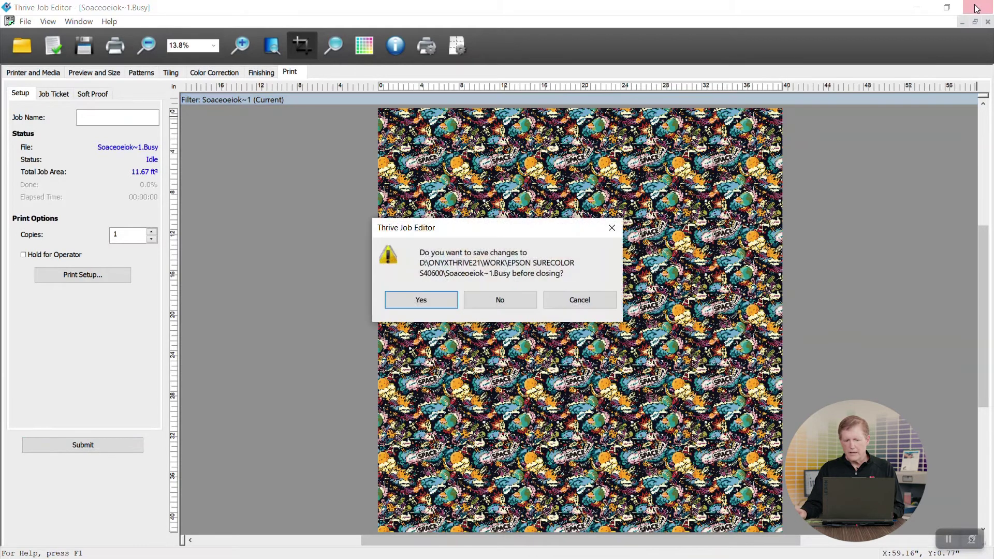
pyautogui.click(489, 301)
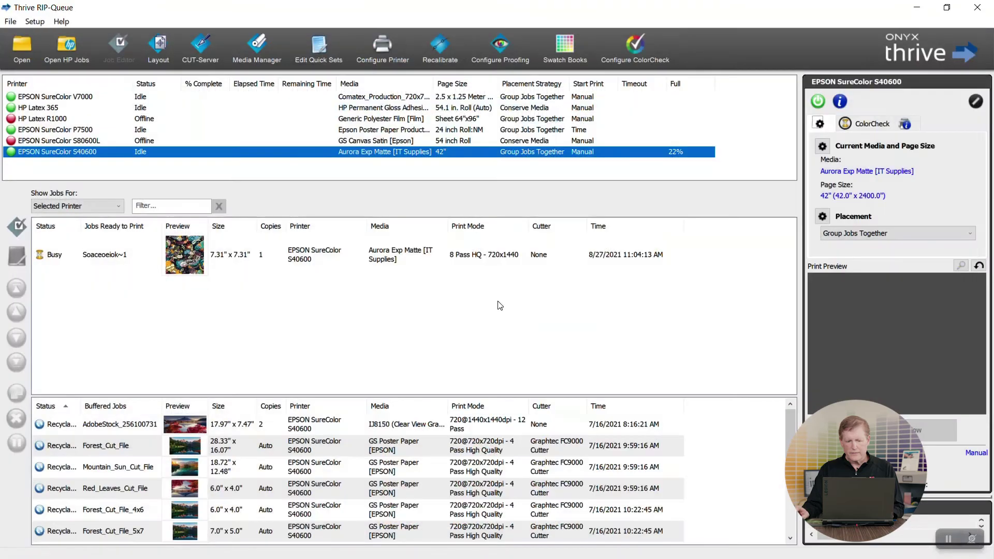
pyautogui.click(986, 5)
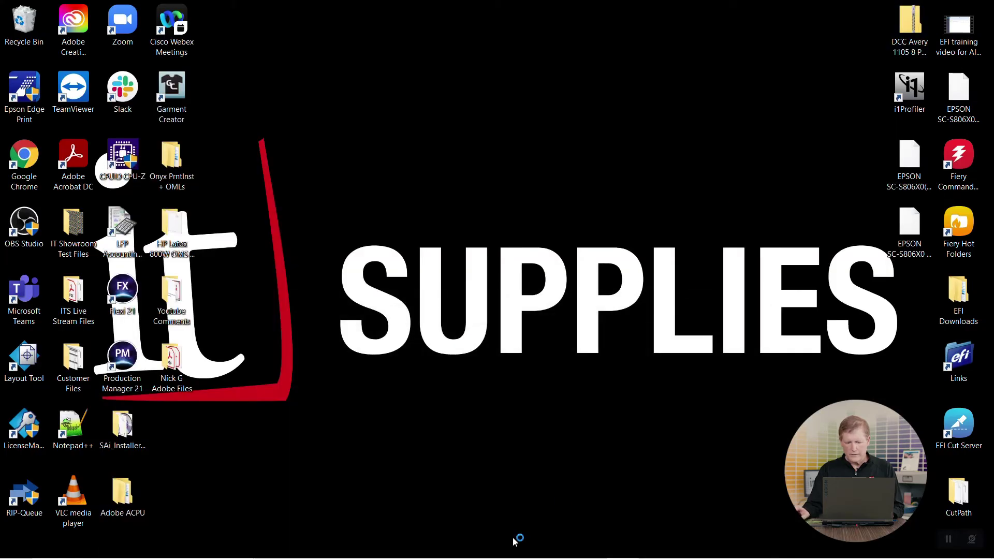
pyautogui.moveTo(515, 557)
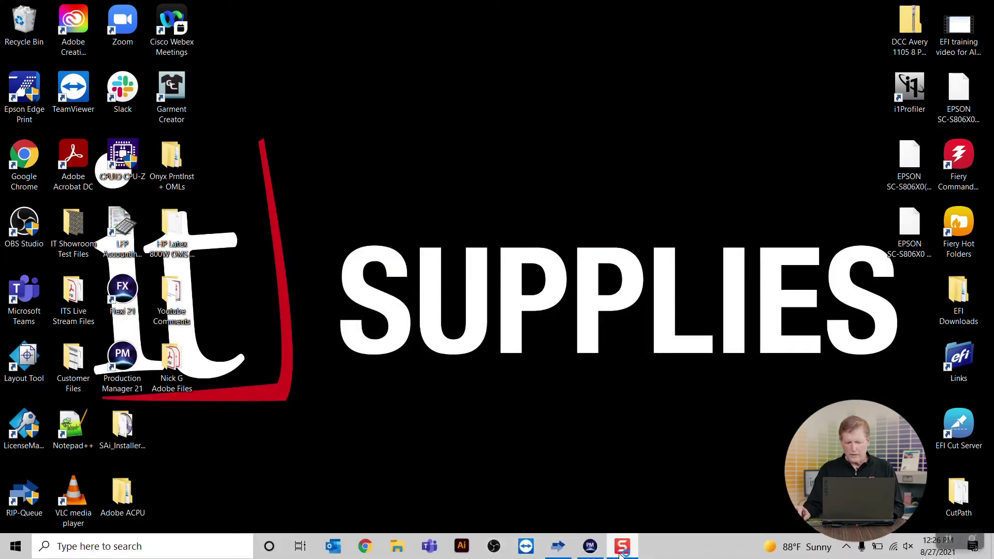
pyautogui.click(592, 550)
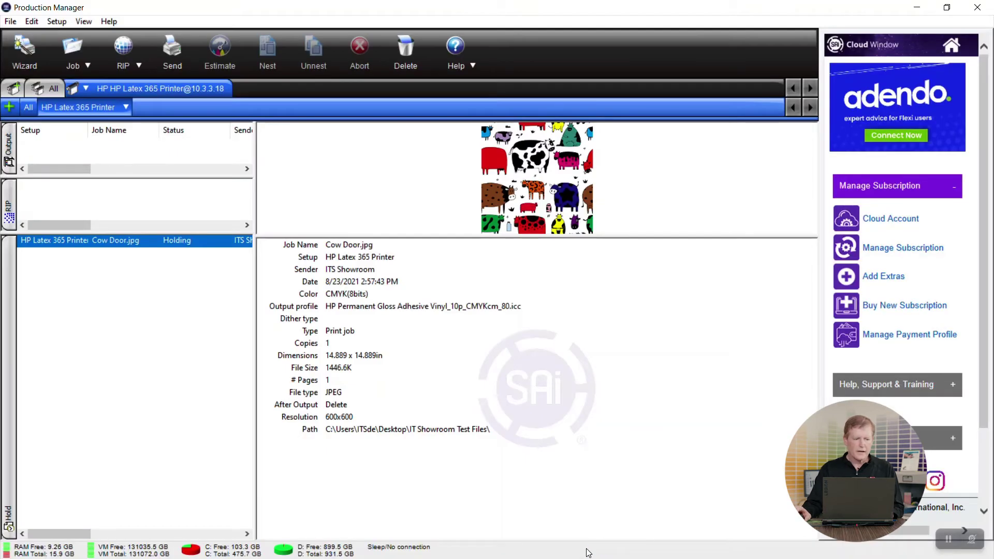
# Open Job Properties for the Cow Door.jpg job.
pyautogui.rightClick(114, 243)
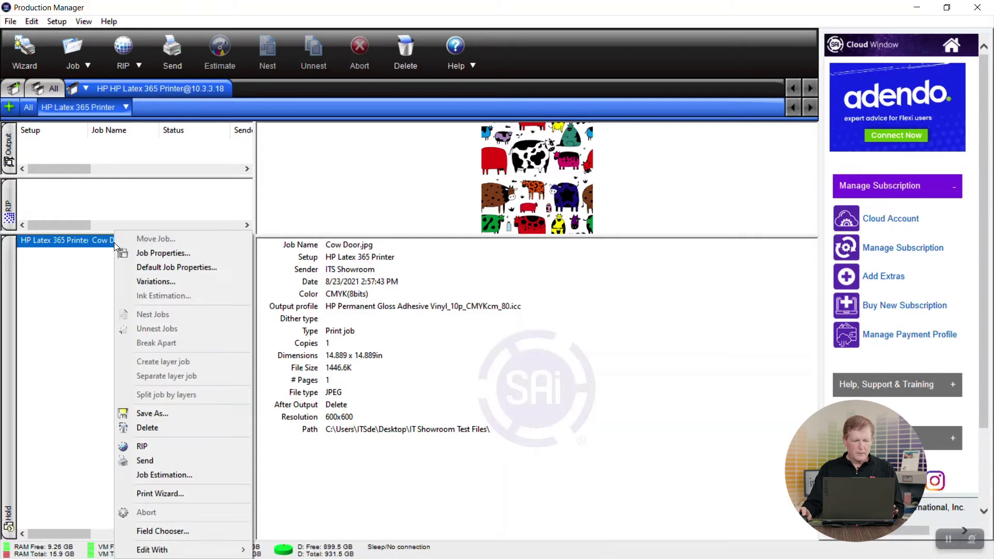
pyautogui.click(154, 256)
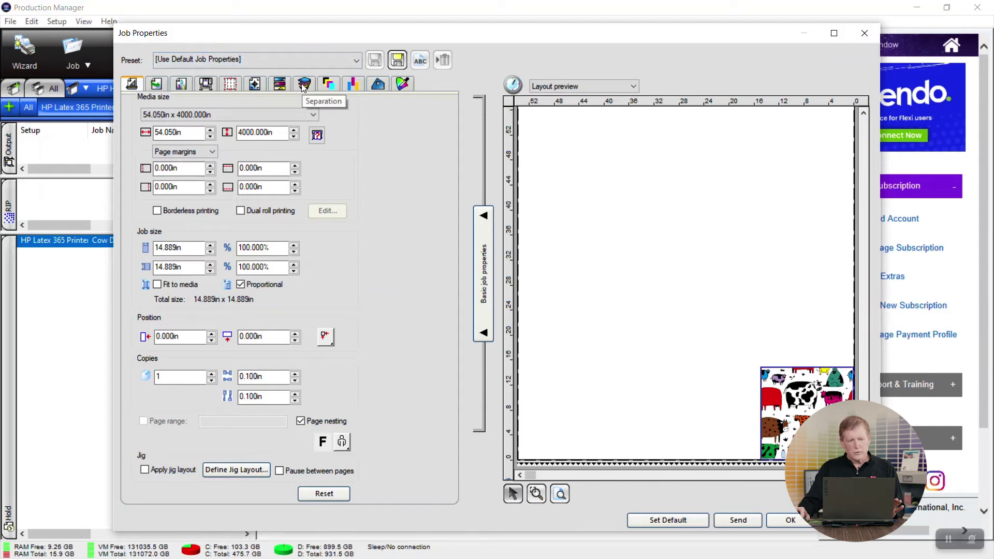
# Enable step and repeat with 3 rows, horizontal drop, and horizontal mirroring.
pyautogui.click(352, 88)
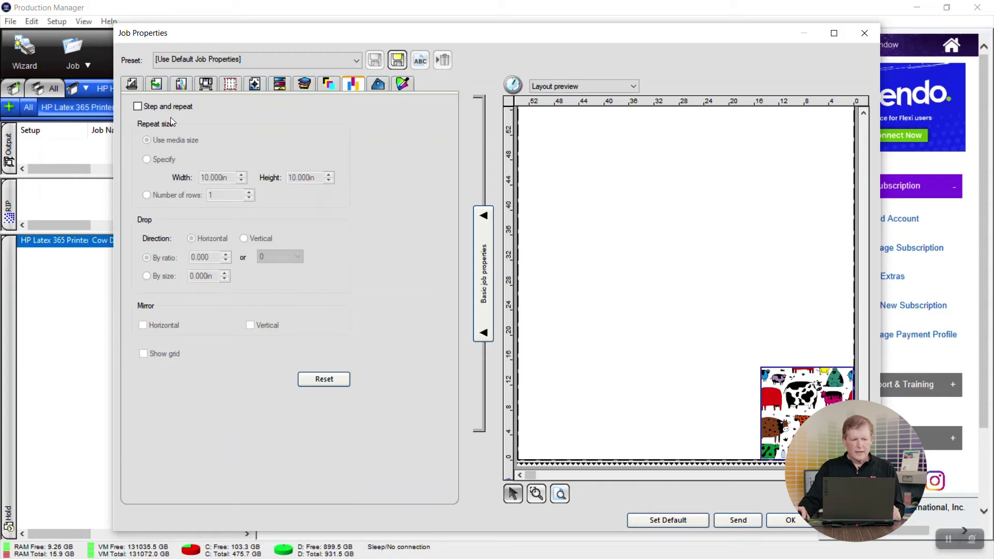
pyautogui.click(138, 106)
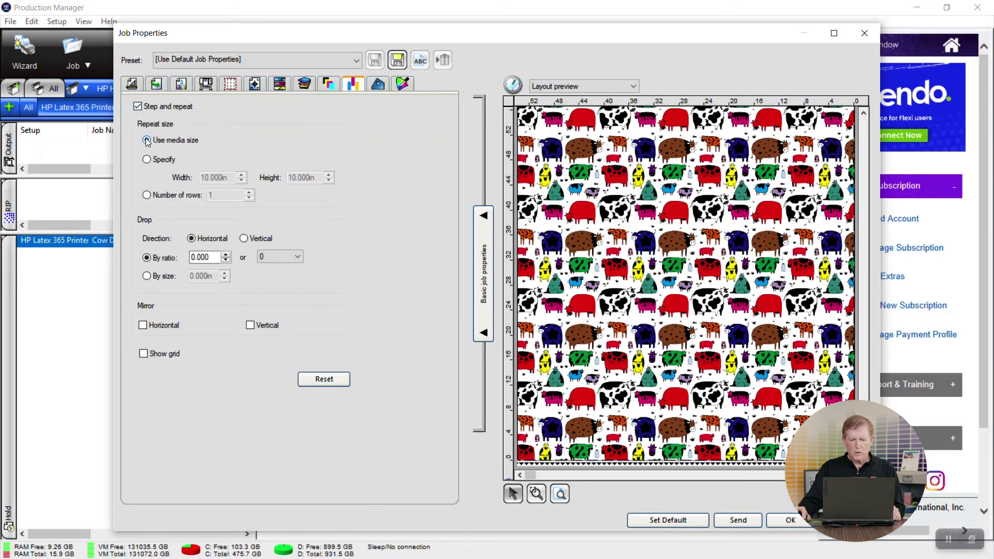
pyautogui.click(146, 161)
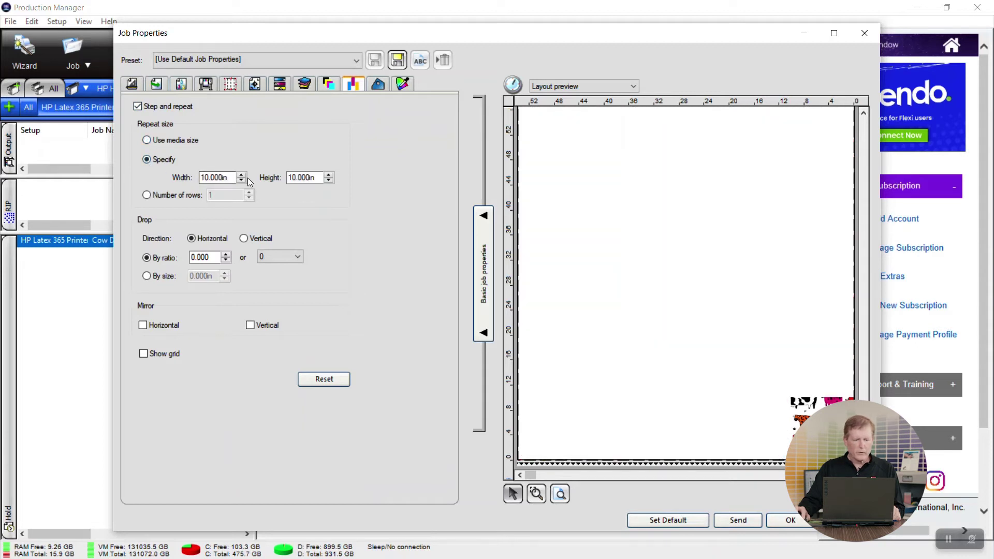
pyautogui.click(146, 195)
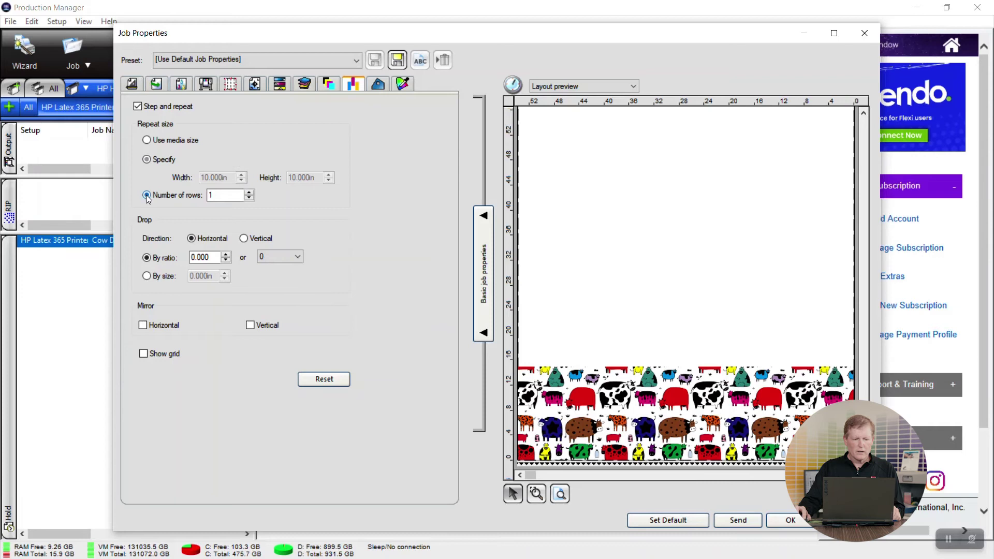
pyautogui.click(249, 192)
pyautogui.click(249, 192)
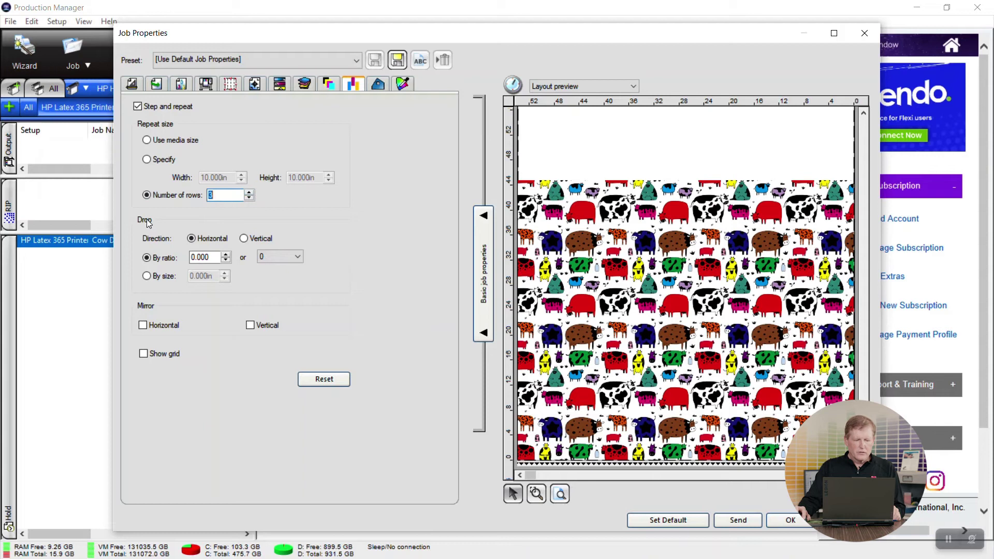
pyautogui.click(247, 240)
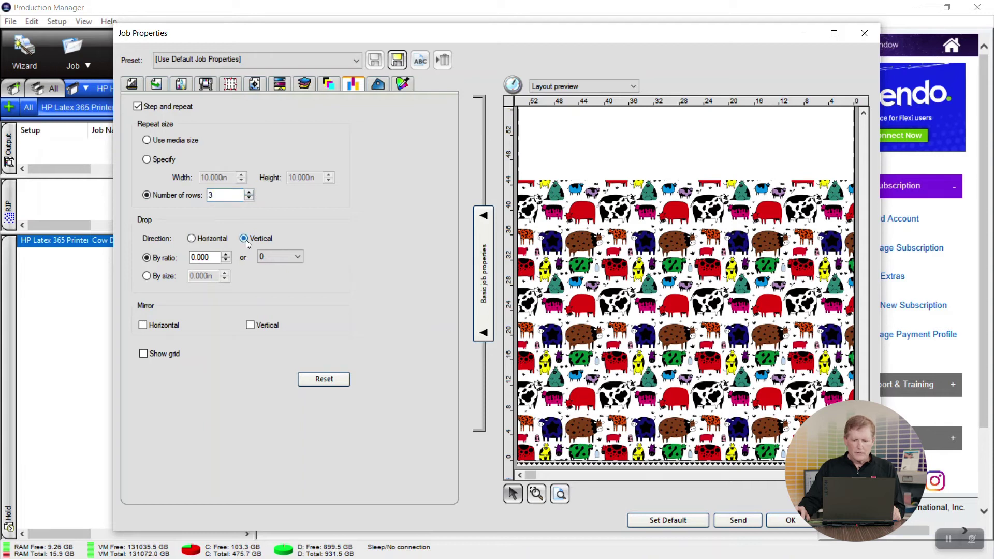
pyautogui.click(192, 239)
pyautogui.click(143, 326)
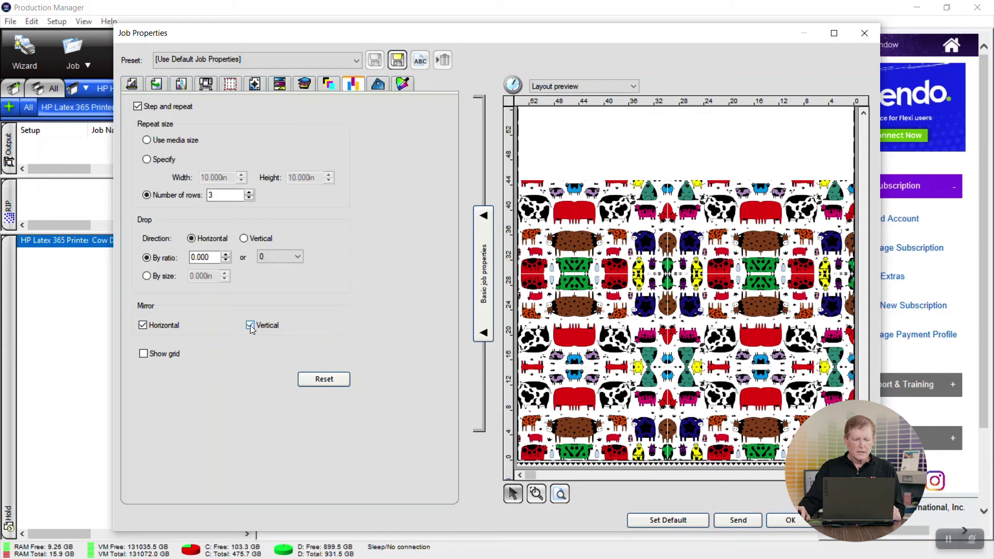
# Uncheck both Mirror Horizontal and Mirror Vertical.
pyautogui.click(142, 325)
pyautogui.click(251, 325)
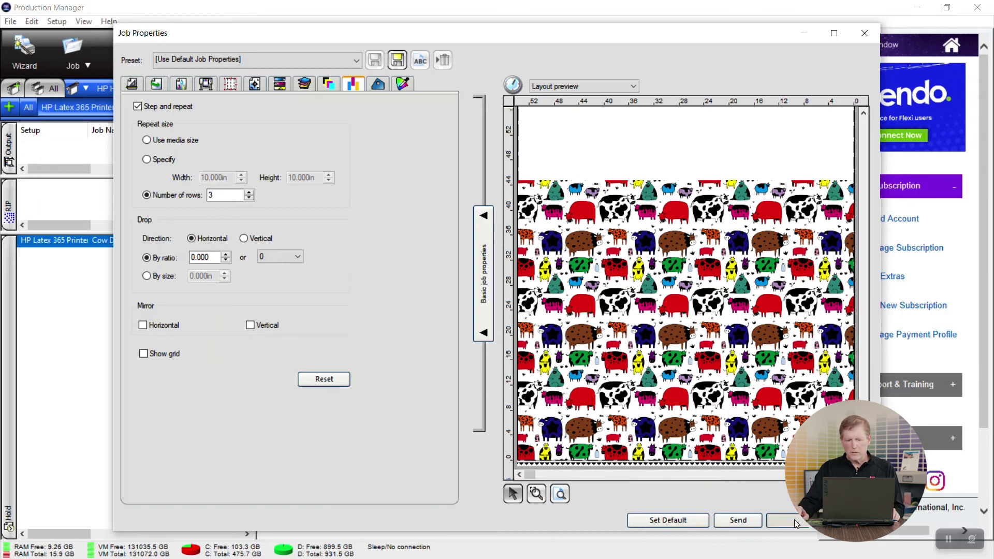
# Confirm the Job Properties dialog with OK to apply the tiled cow pattern.
pyautogui.click(794, 520)
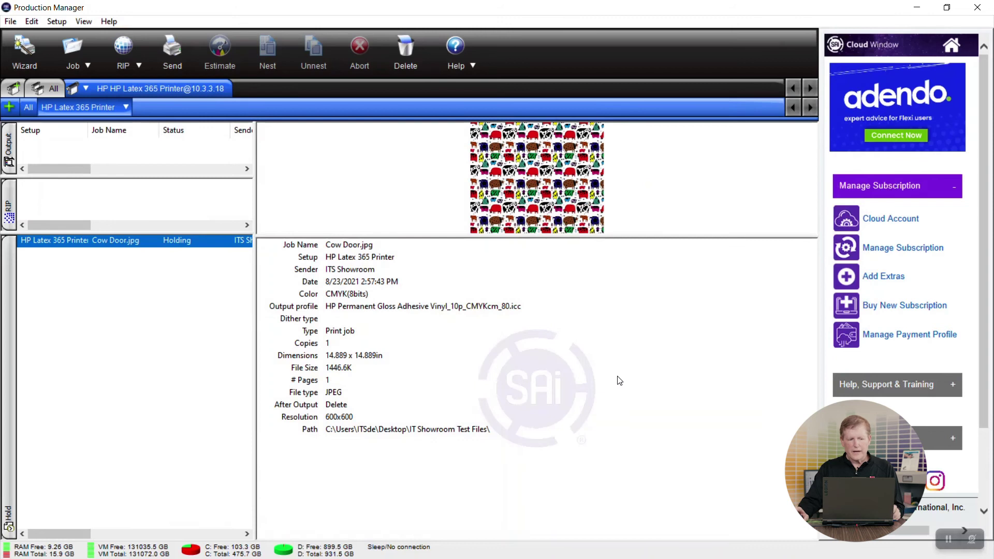